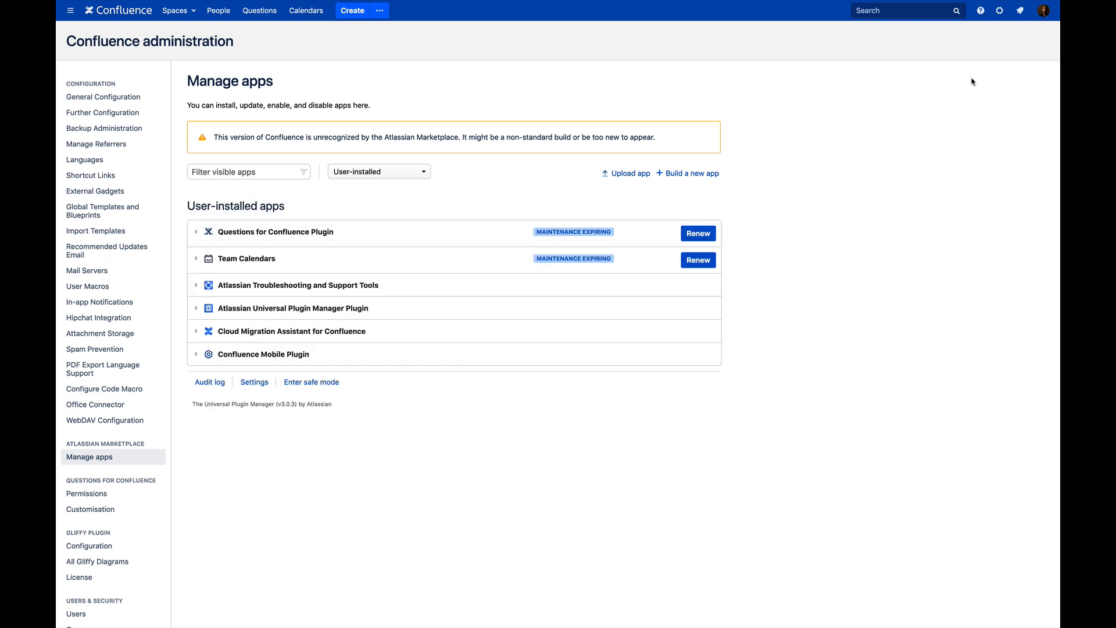
Review the Cloud Migration Assistant app details, then go to the Migration Assistant page under Atlassian Cloud.
click(197, 335)
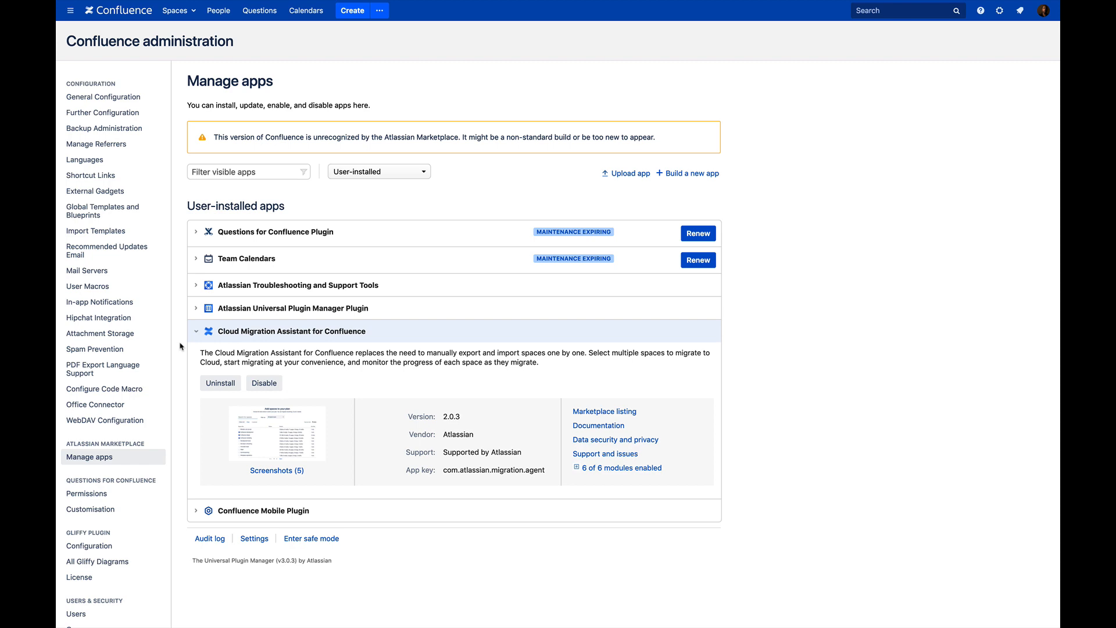
scroll(105, 534, down, 3)
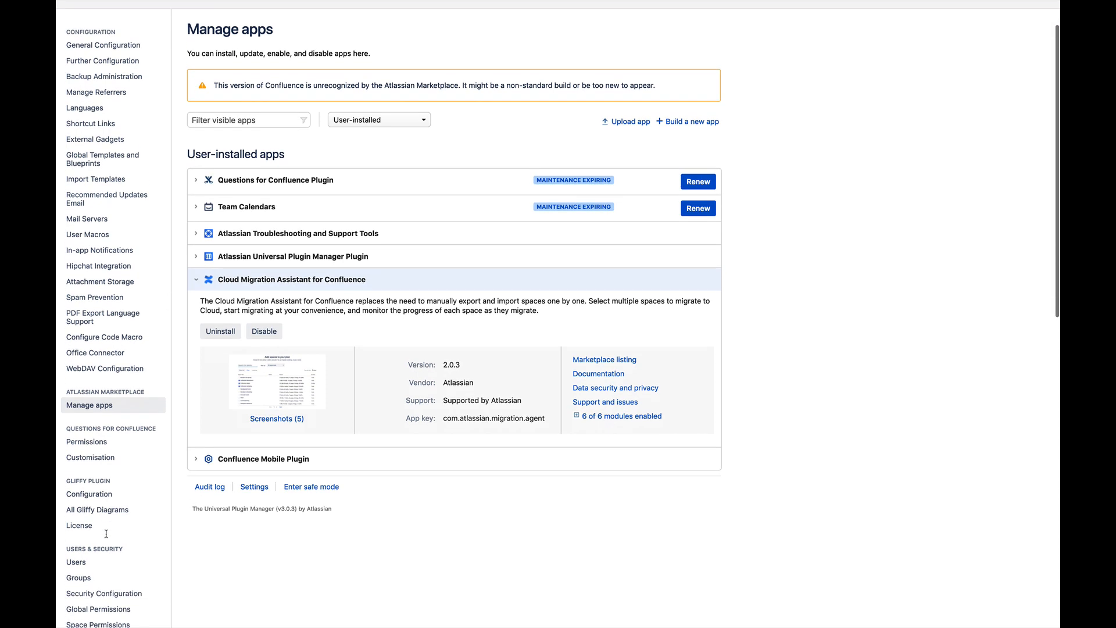
scroll(106, 533, down, 10)
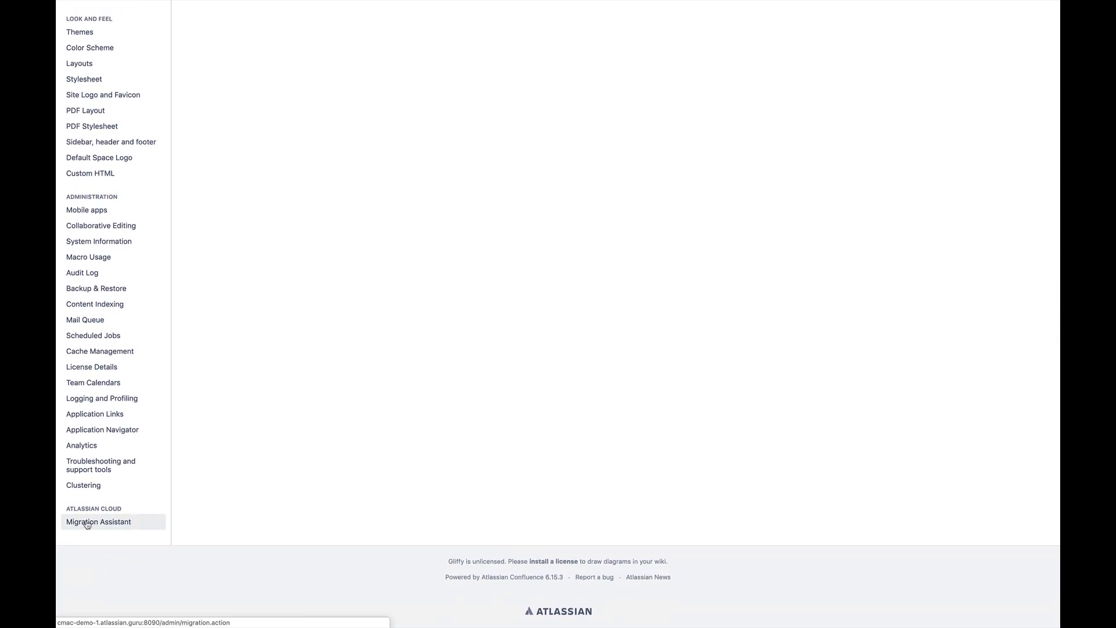
click(139, 524)
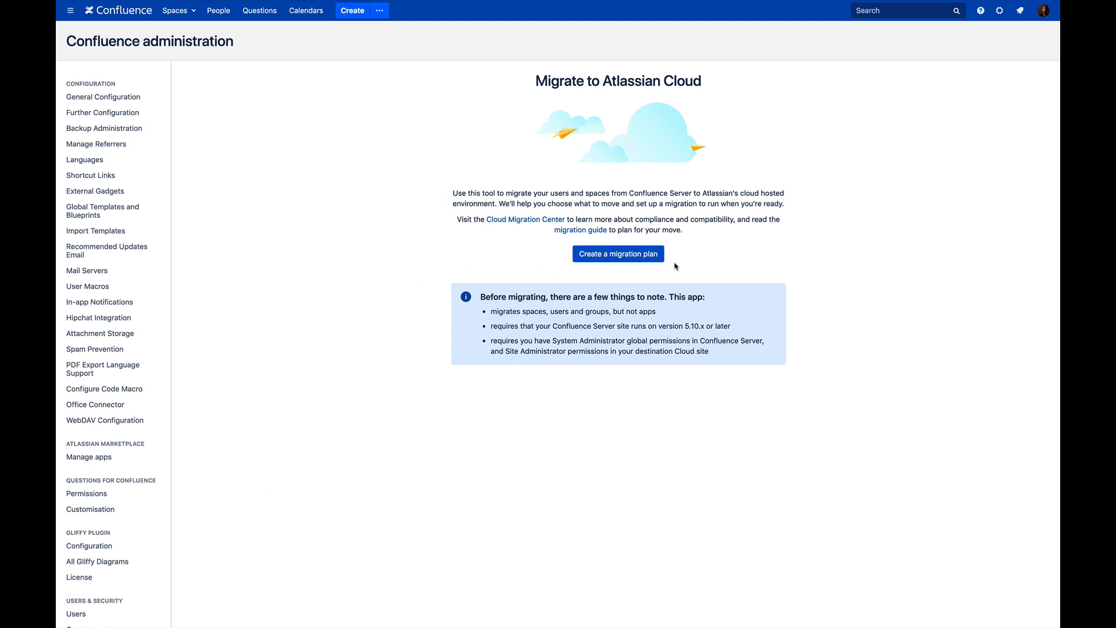
Create a new migration plan and run the analysis of the server instance.
click(658, 257)
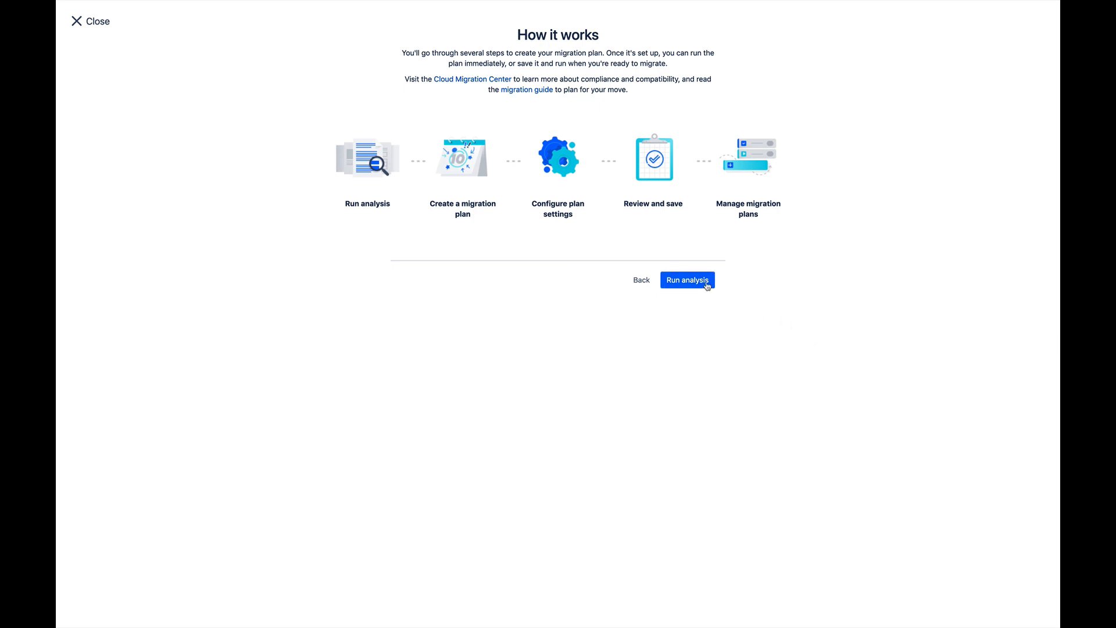
click(707, 284)
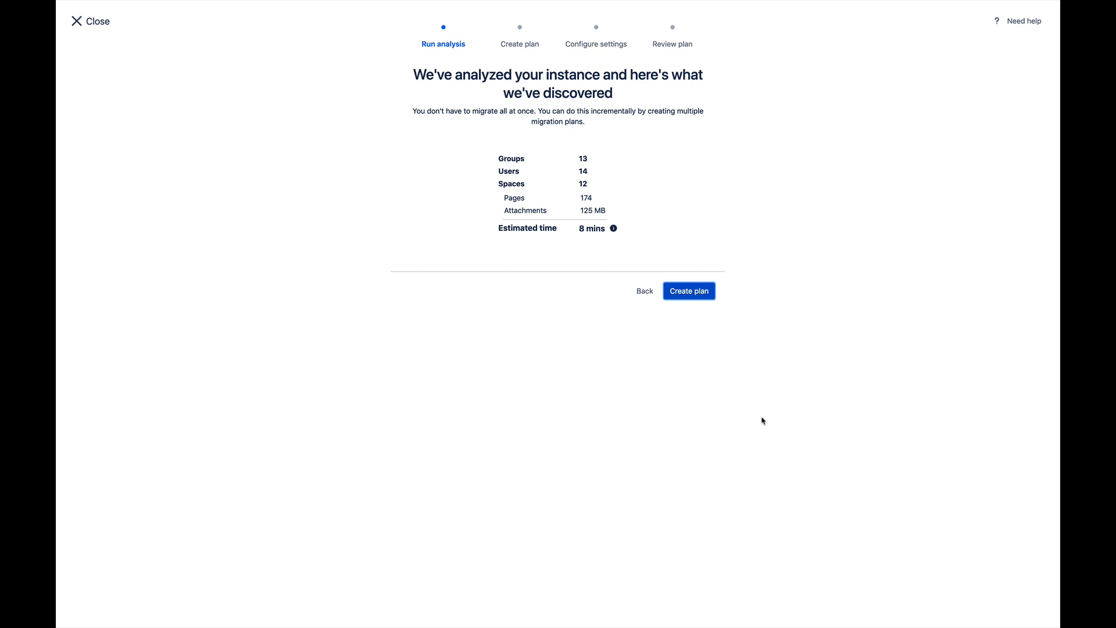
Accept the analysis (13 groups, 14 users, 12 spaces, about 8 mins) and create the plan.
click(707, 293)
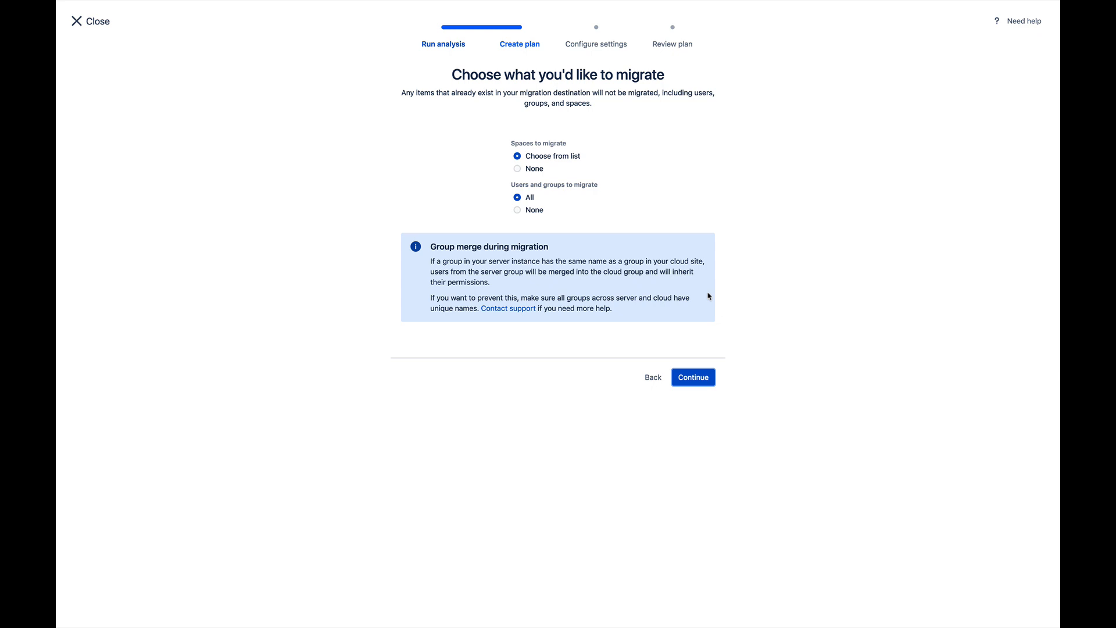
Keep all users and groups, select all 12 spaces, and add them to the plan.
click(707, 385)
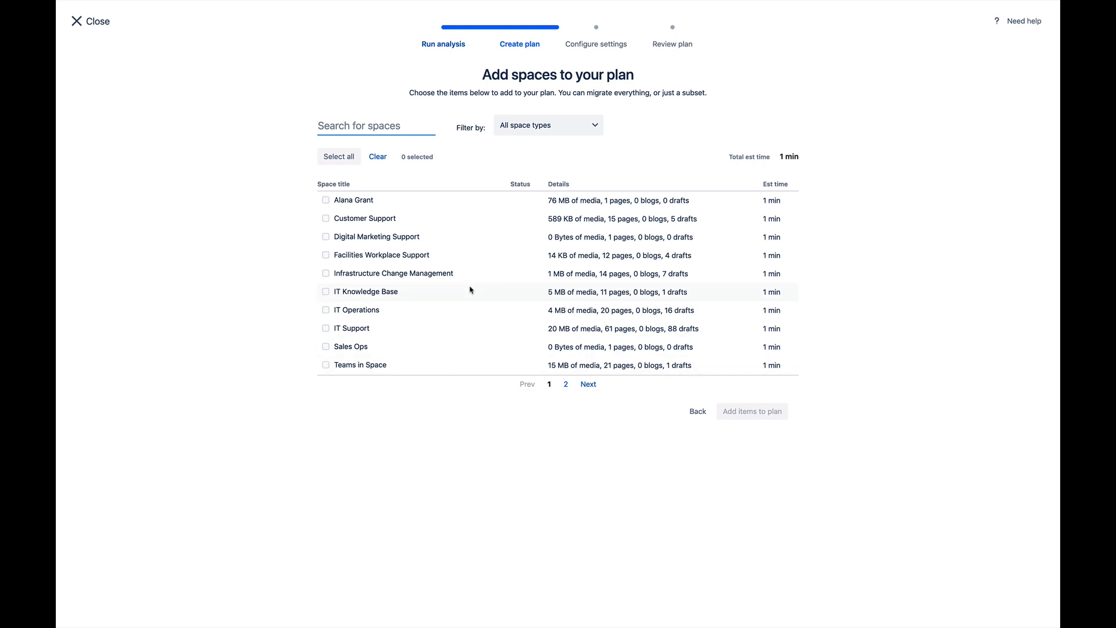
click(336, 157)
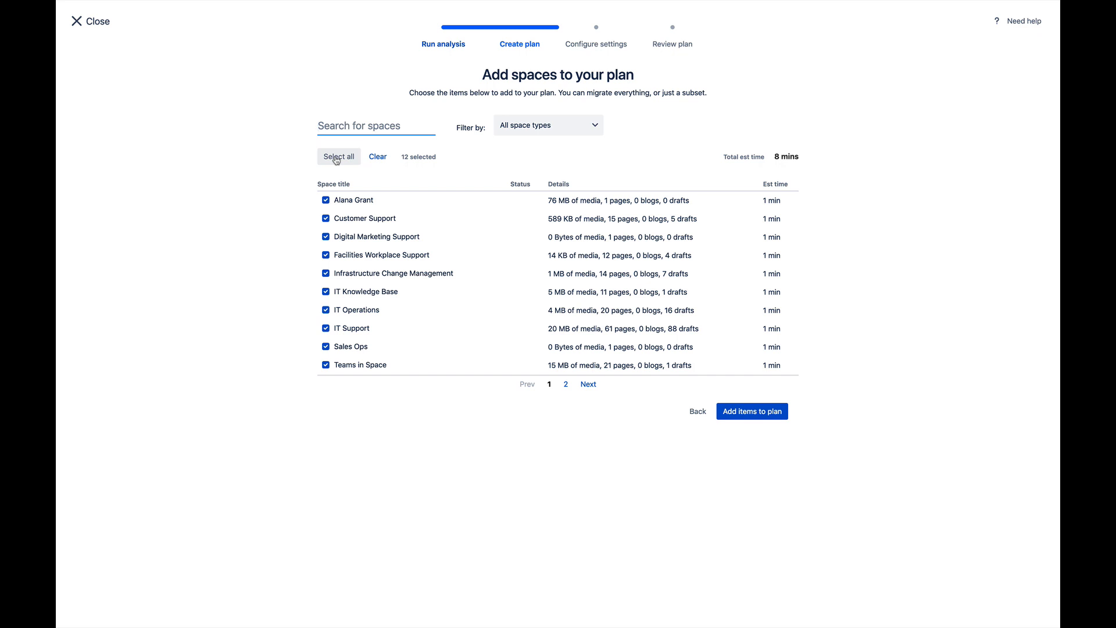
click(778, 415)
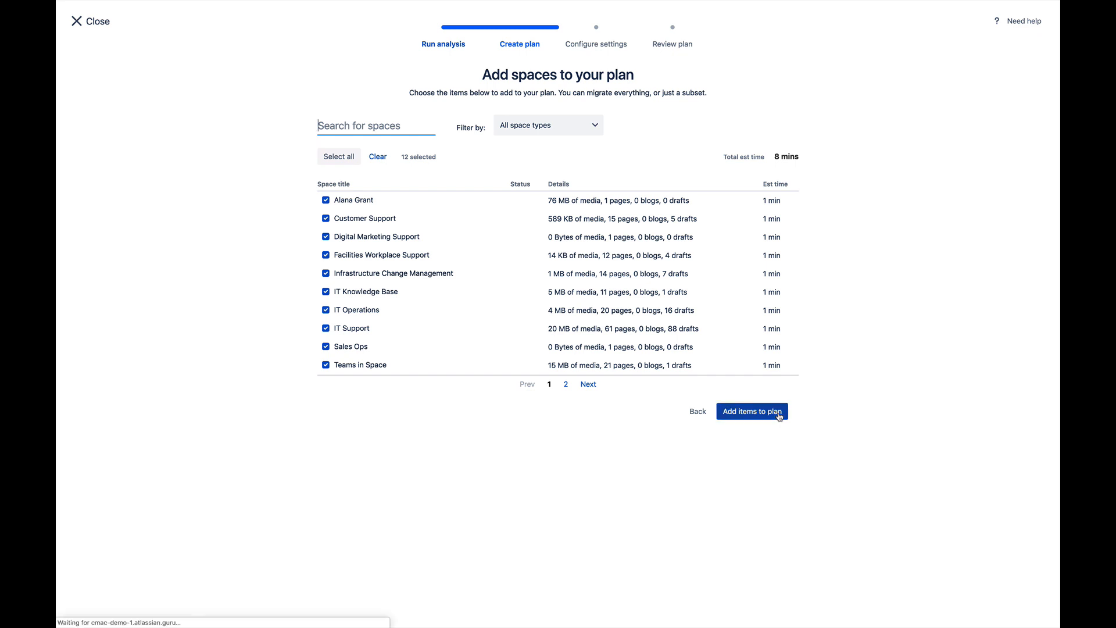
Name the plan 'New migration plan' and proceed to choosing the cloud site.
text(New)
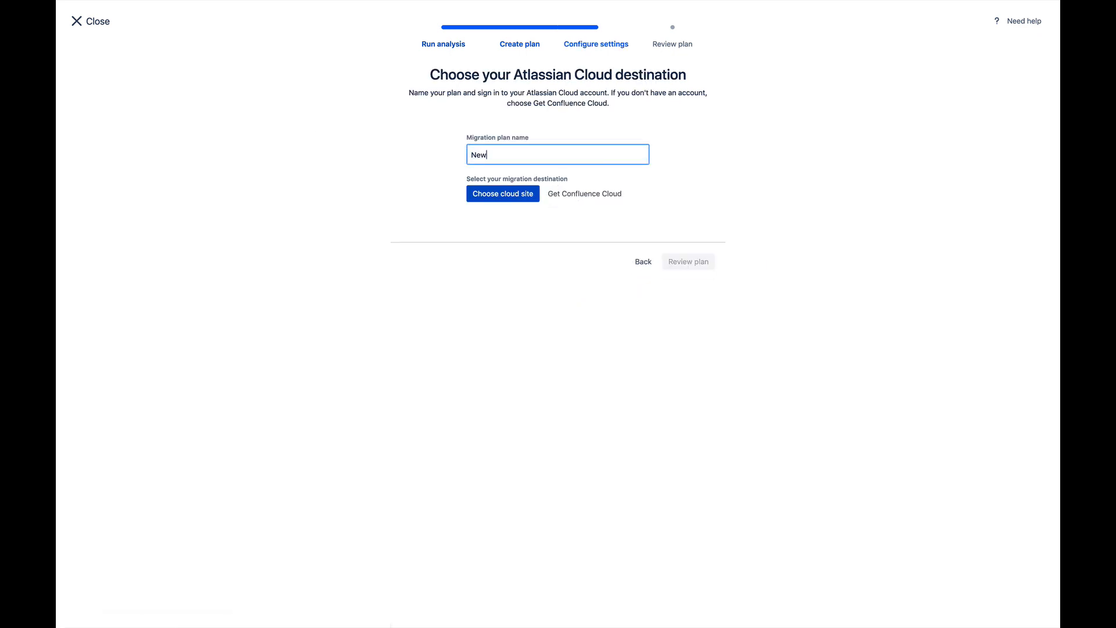
text( migration plan)
click(519, 199)
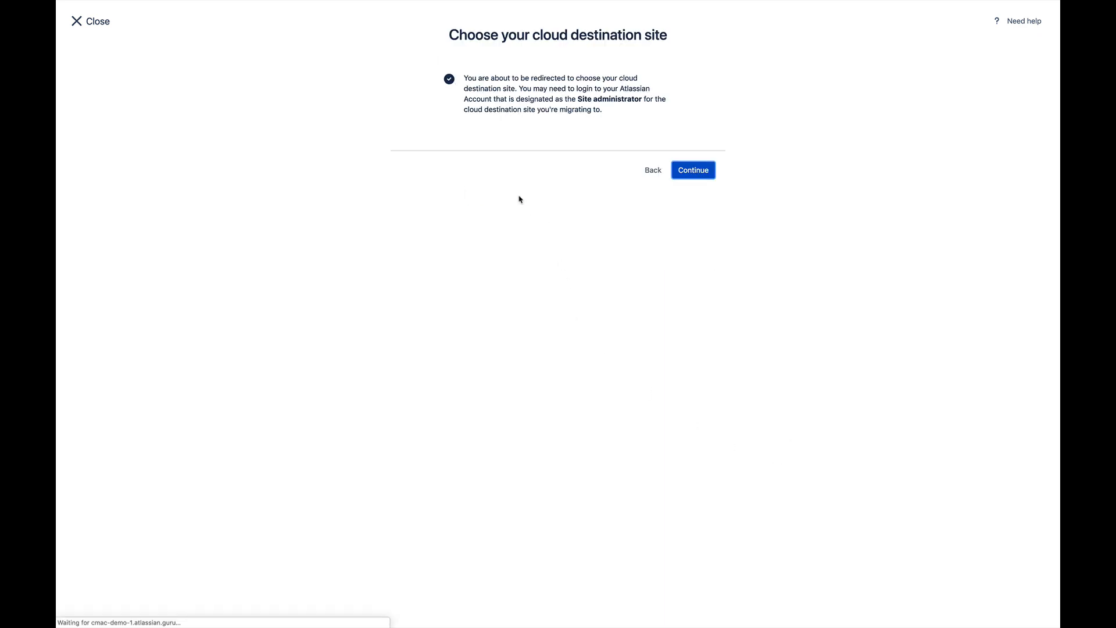
click(711, 177)
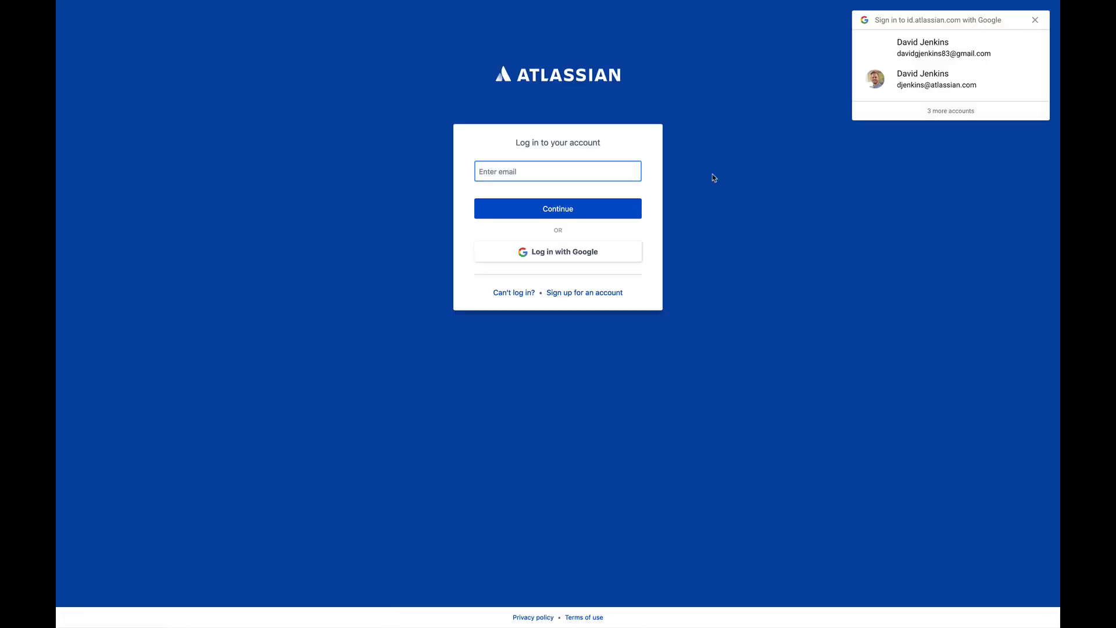
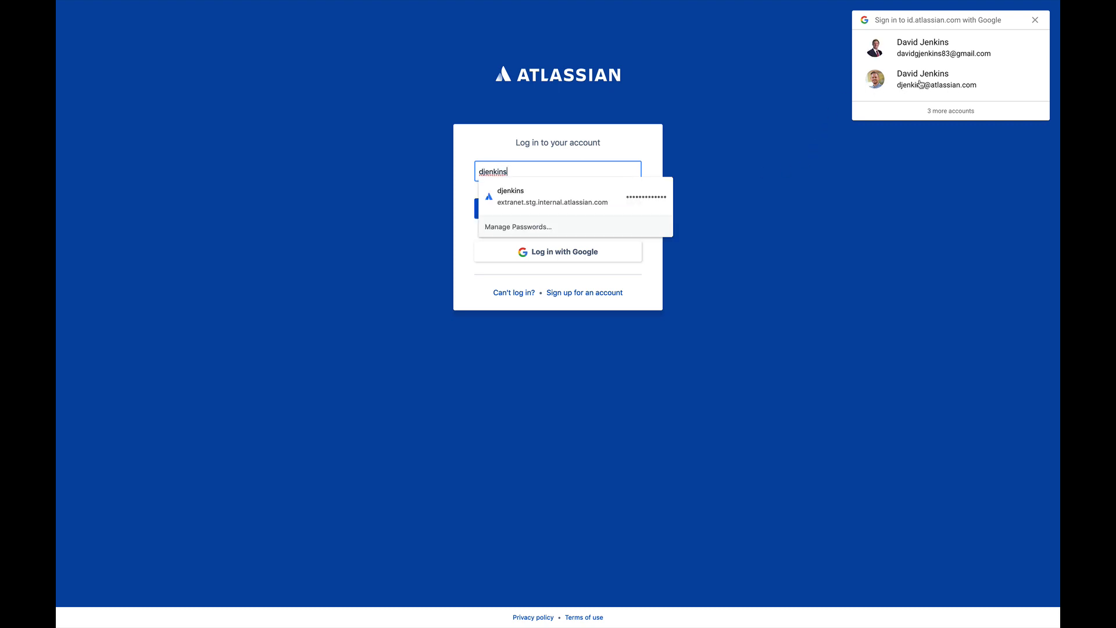
Sign in to Atlassian using the site administrator's Google account.
key(Escape)
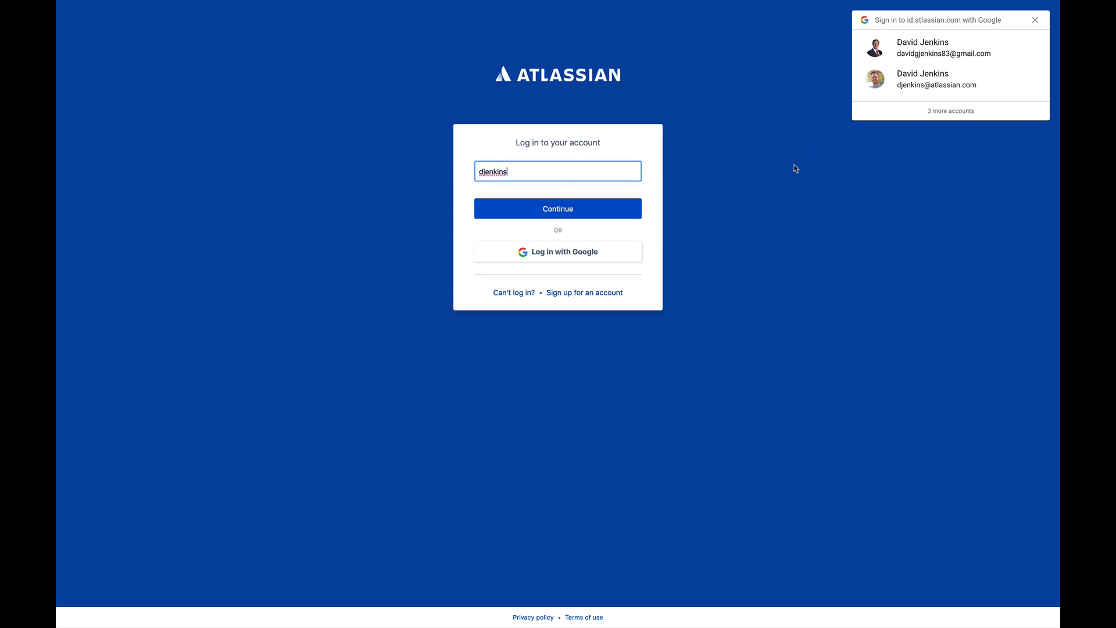
key(BackSpace)
key(BackSpace)
key(BackSpace)
key(BackSpace)
key(BackSpace)
key(BackSpace)
key(BackSpace)
key(BackSpace)
click(800, 257)
click(794, 249)
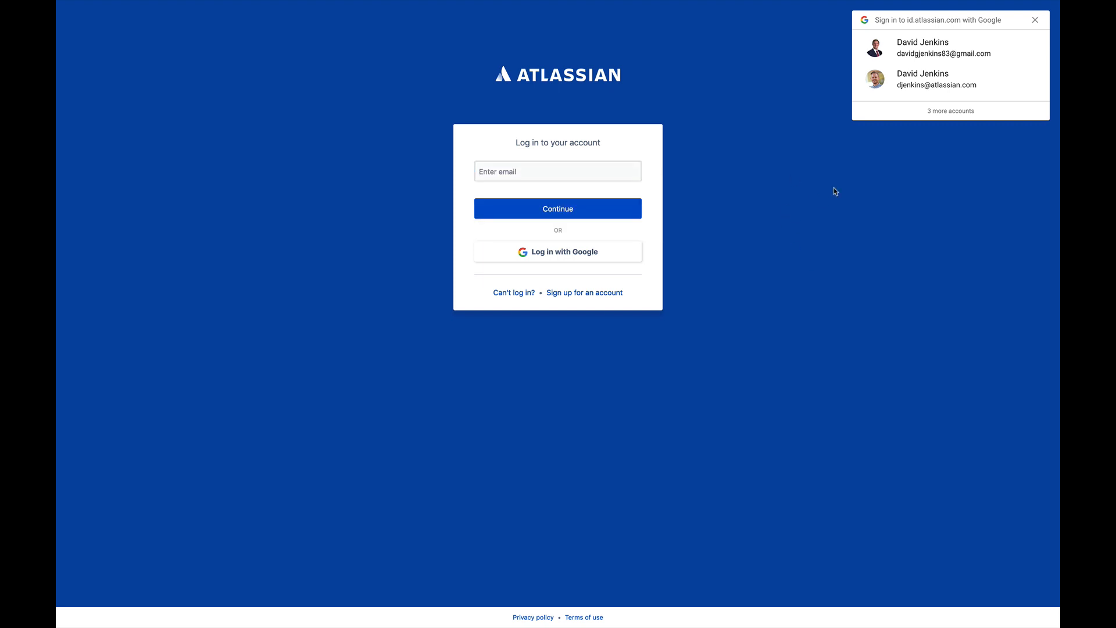
click(918, 85)
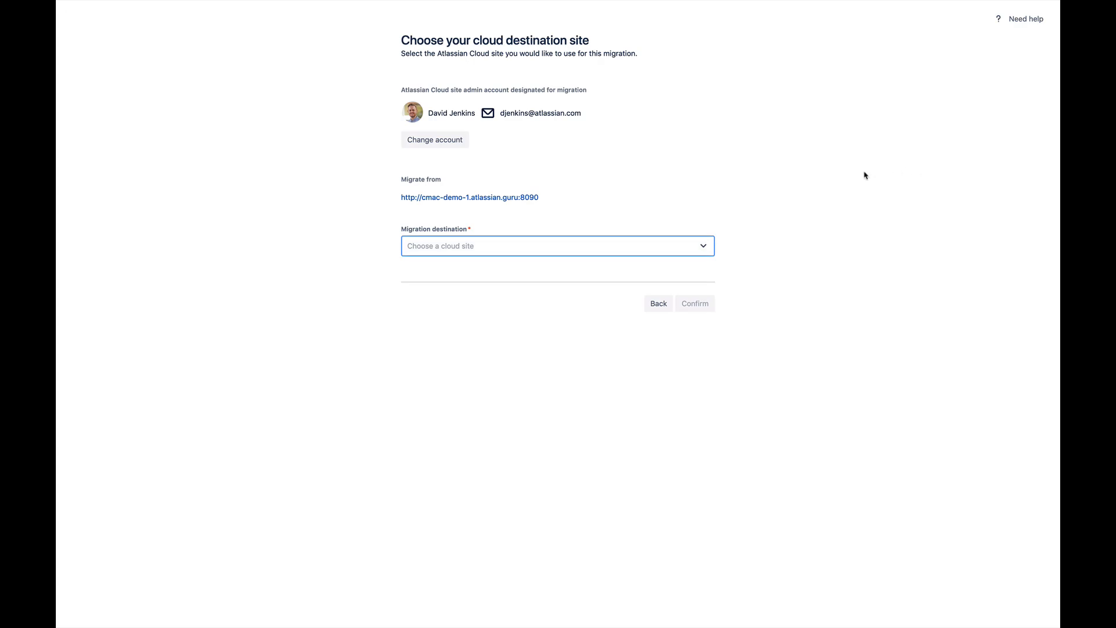
Pick cmac-demo-1.atlassian.net as the migration destination and confirm it.
click(703, 247)
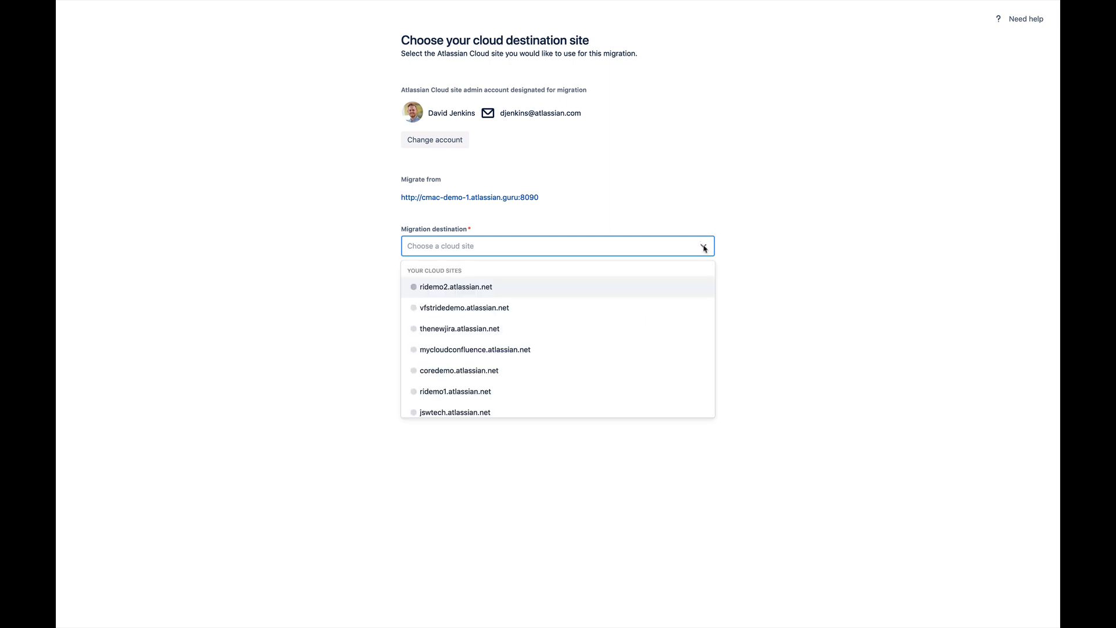
scroll(655, 353, down, 3)
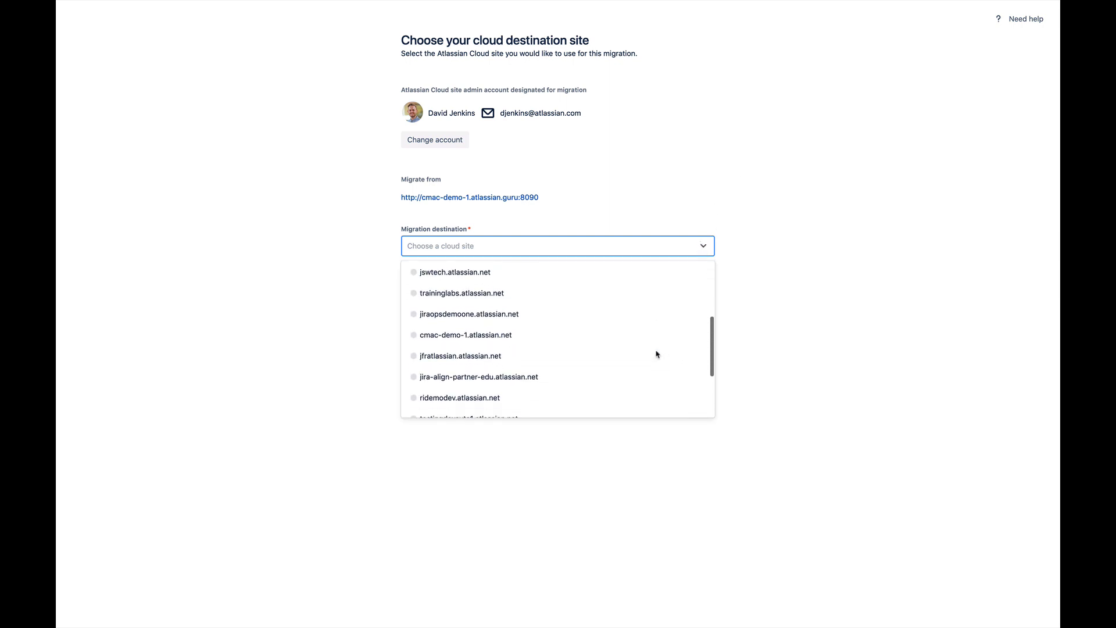
scroll(656, 354, down, 2)
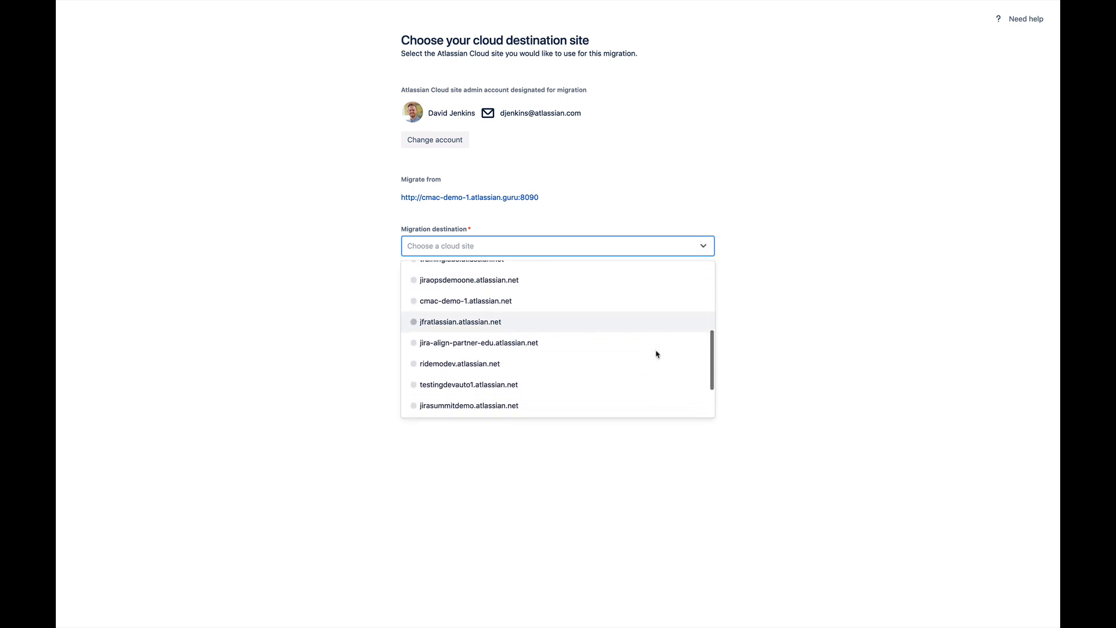
click(516, 297)
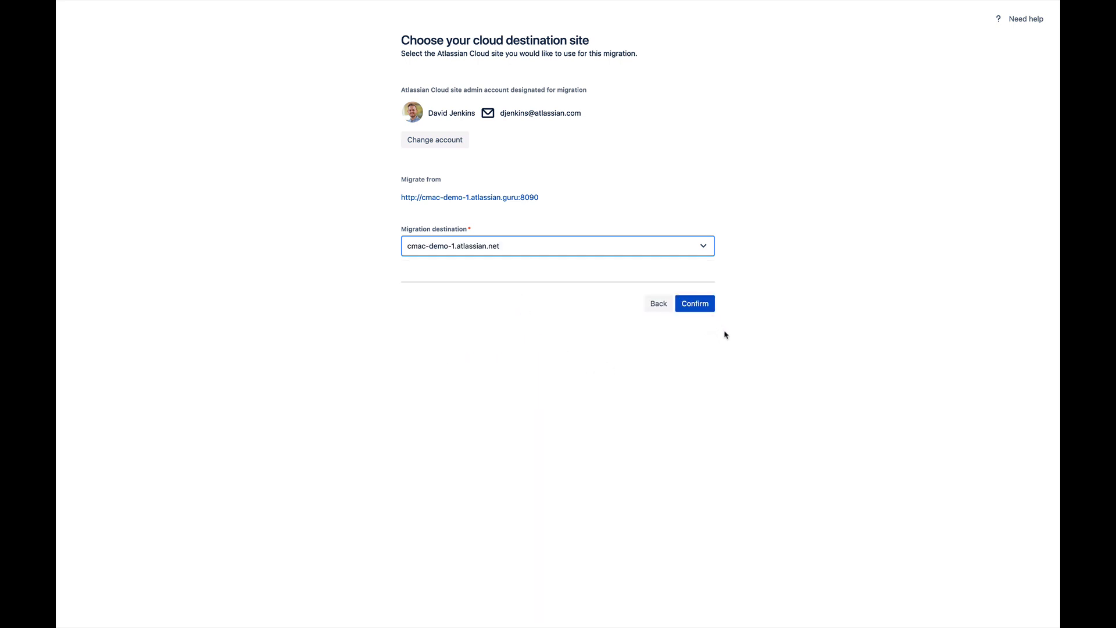
click(710, 309)
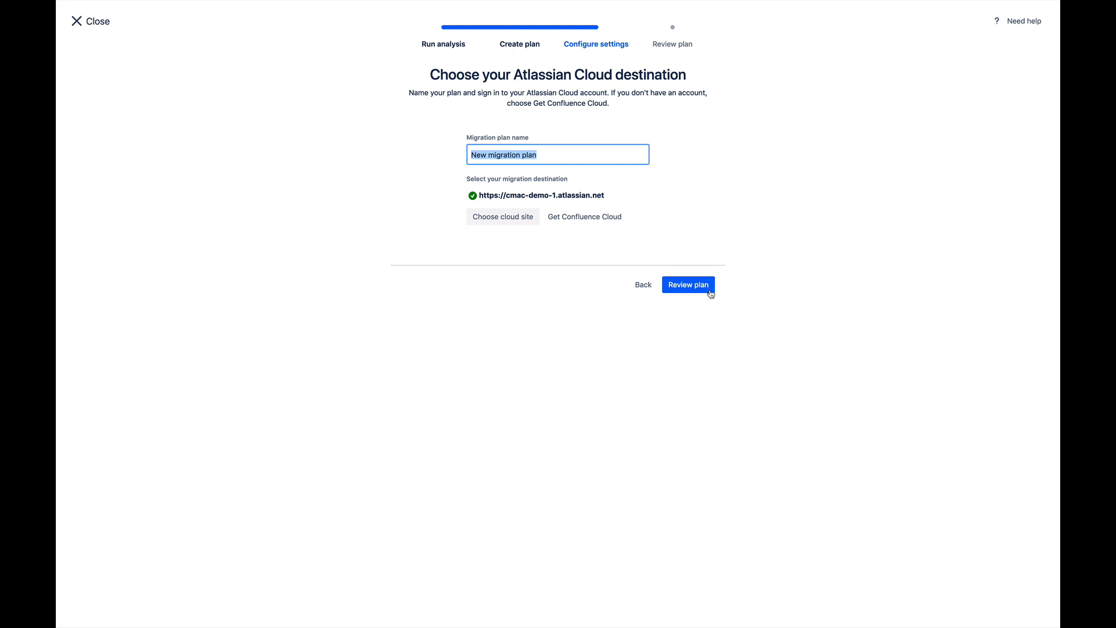
Review the plan, run it, and allow Atlassian access to the migration data.
click(709, 293)
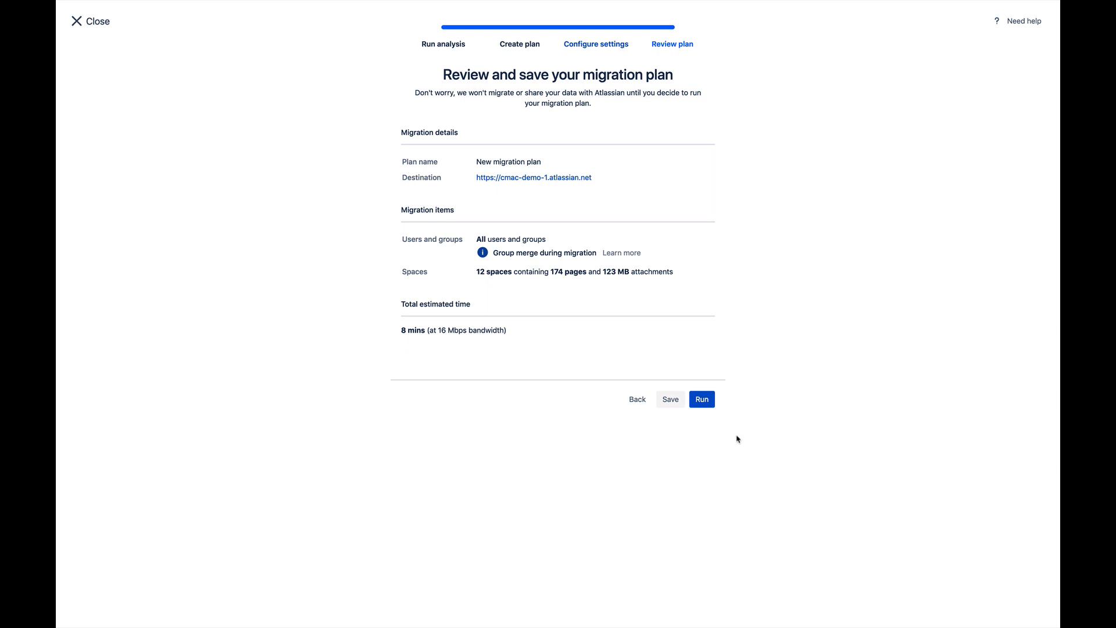
click(712, 407)
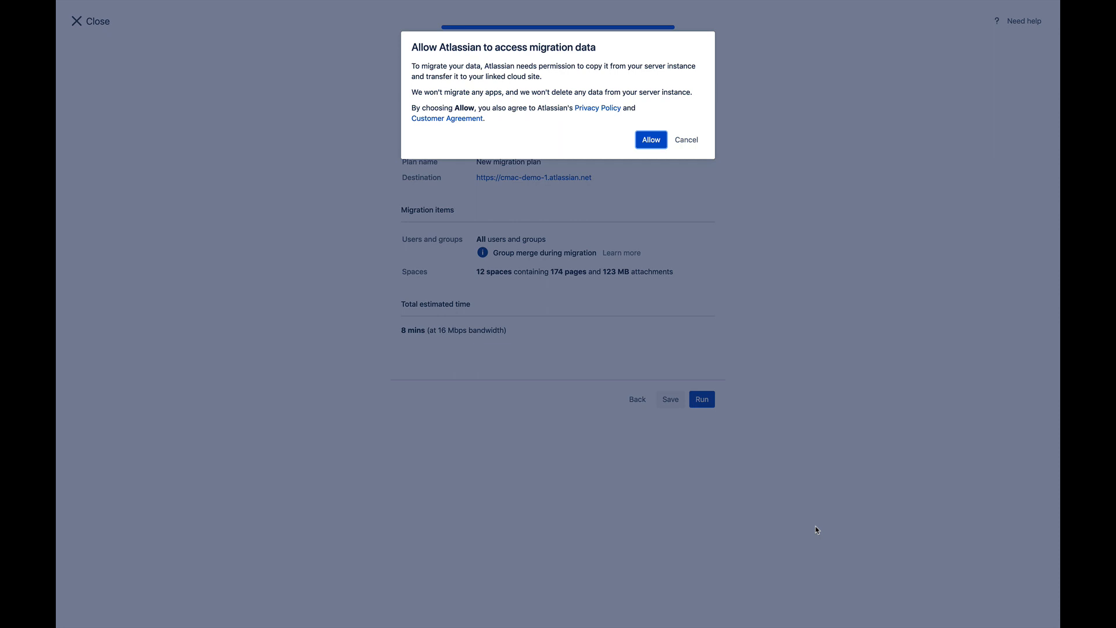
click(651, 140)
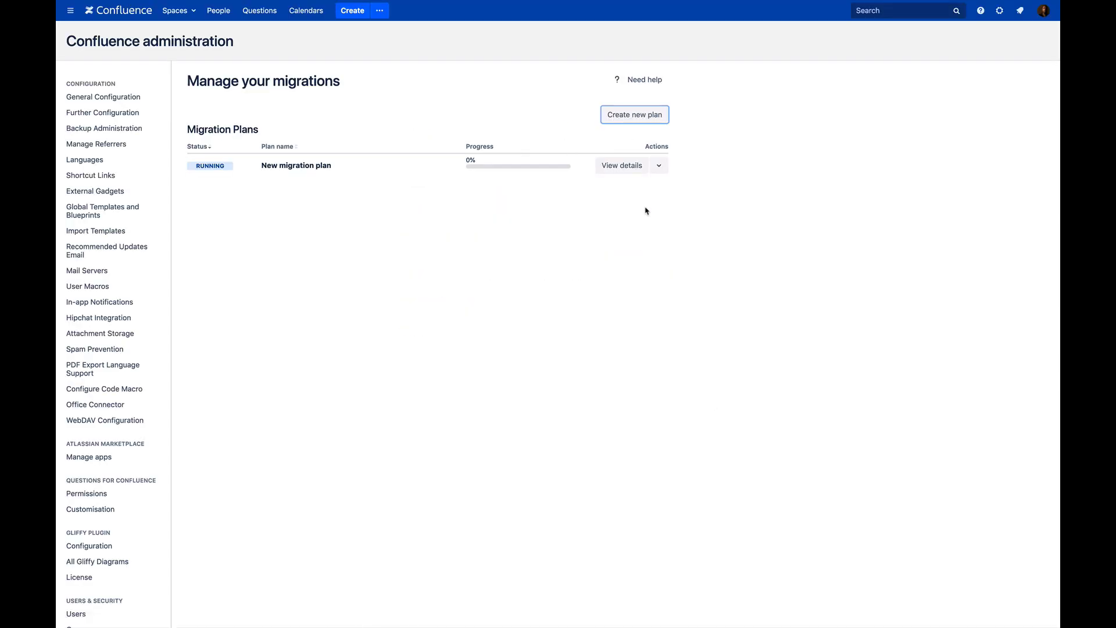
View details of New migration plan and follow it to Plan complete at 100%.
click(664, 168)
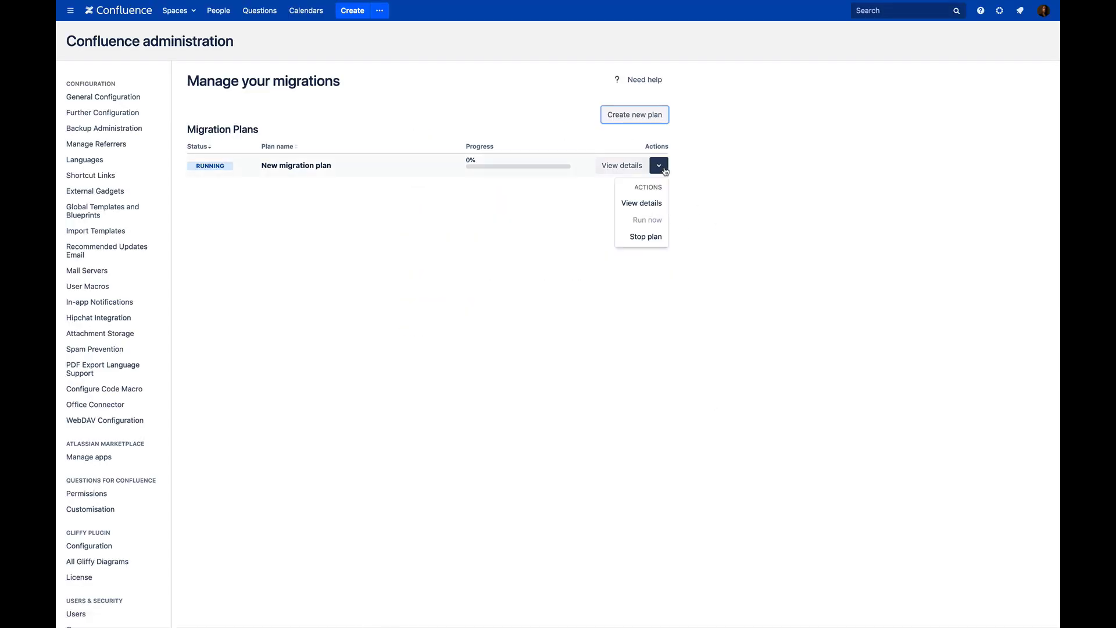
click(656, 209)
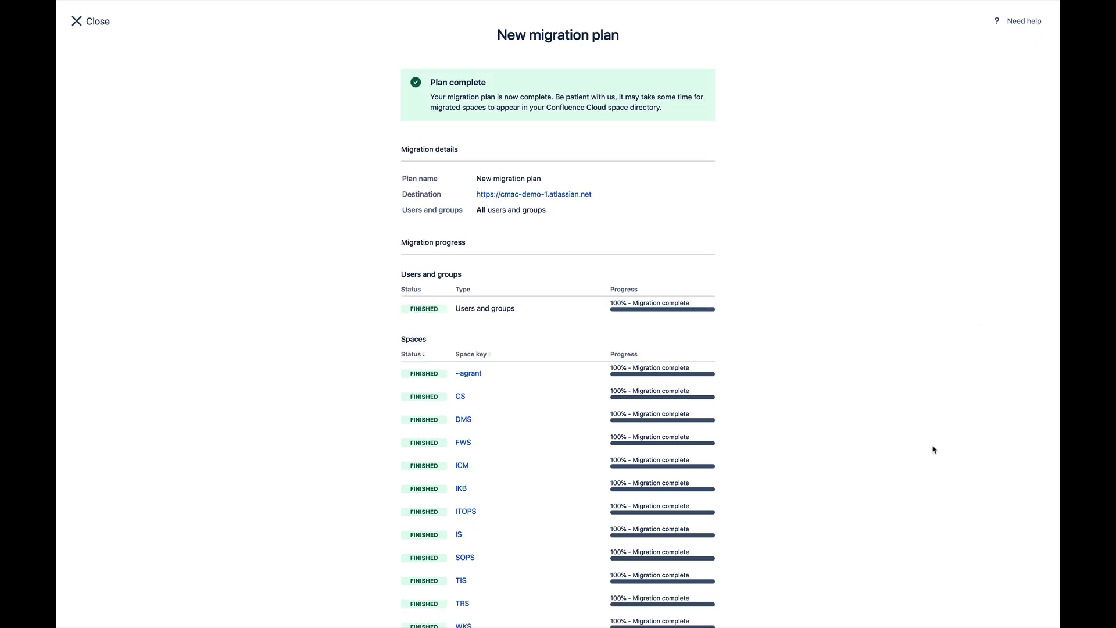
scroll(932, 445, down, 3)
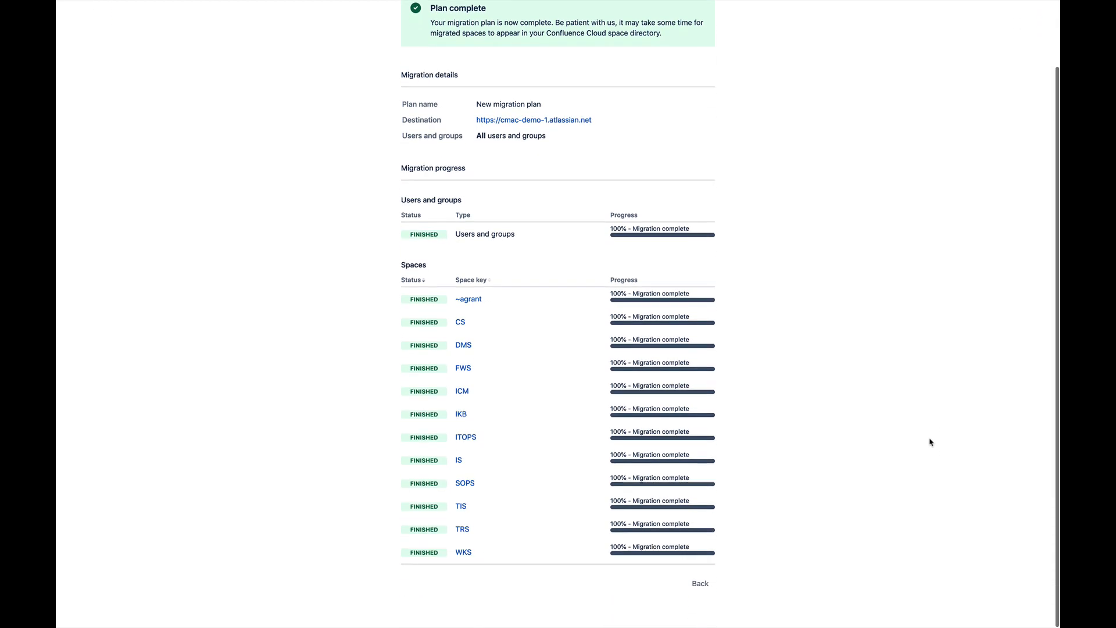
Leave the migration plans and open the IT Support space from Confluence Cloud's Spaces list.
click(700, 586)
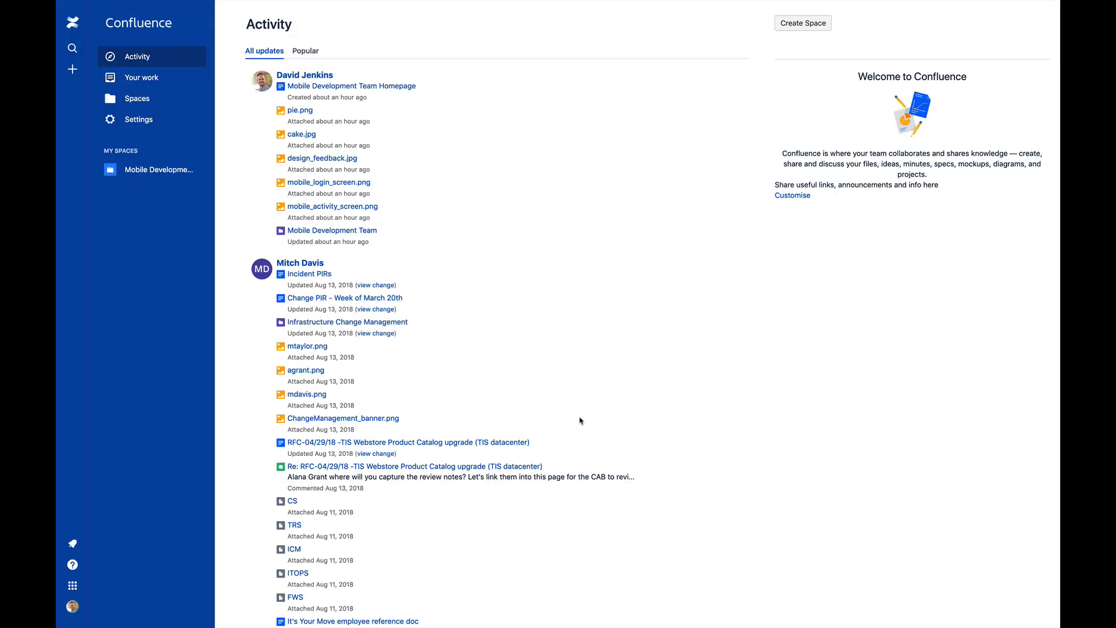
scroll(730, 449, down, 1)
scroll(729, 449, down, 9)
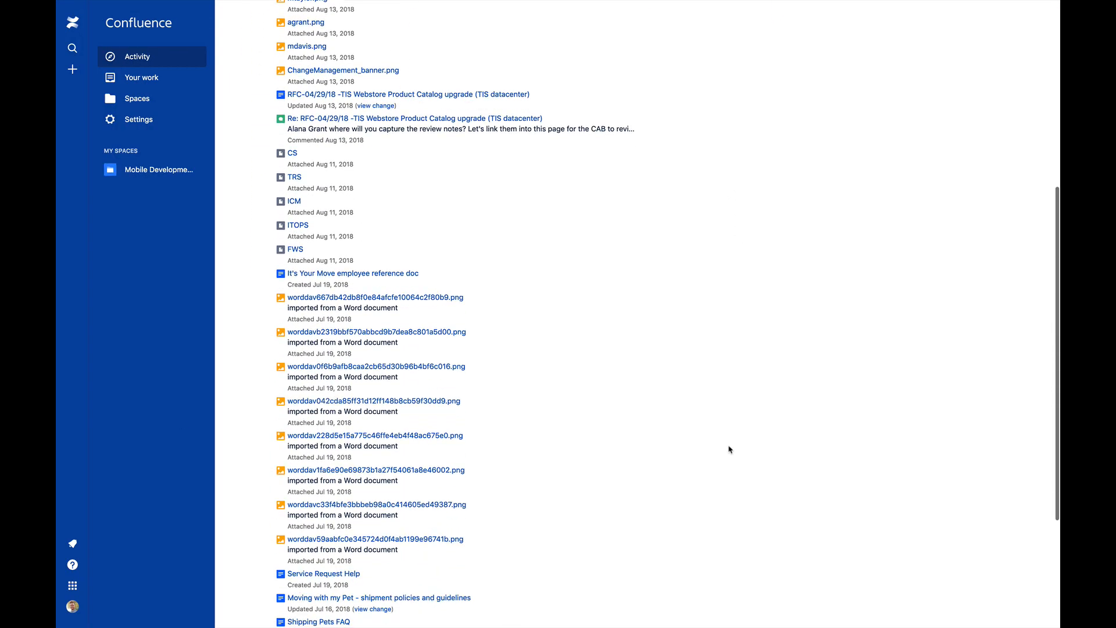
scroll(729, 449, up, 10)
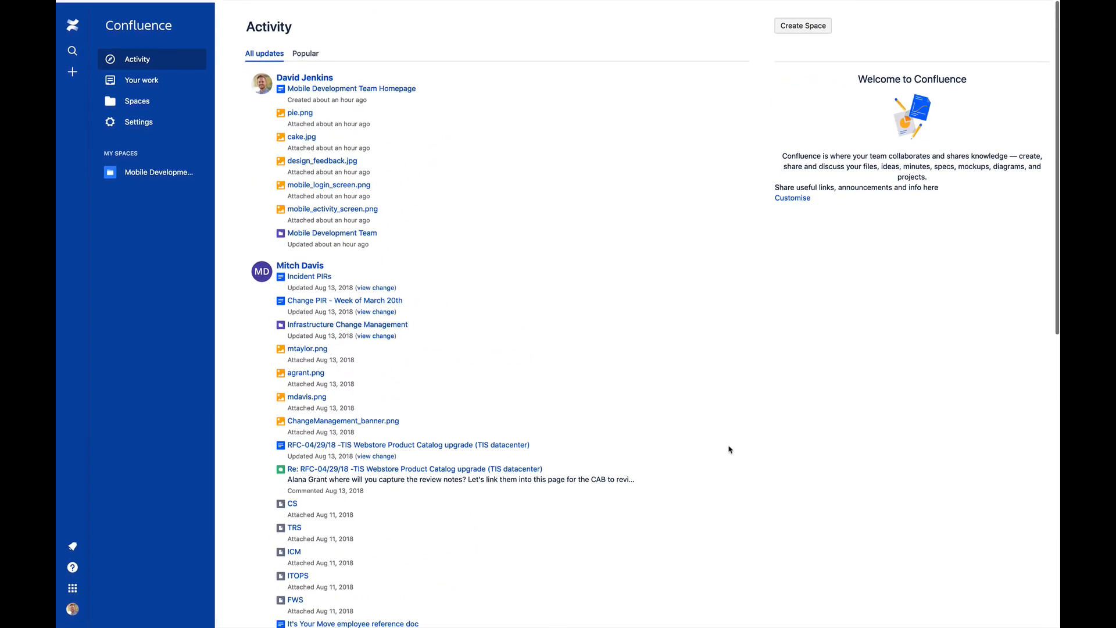
click(138, 105)
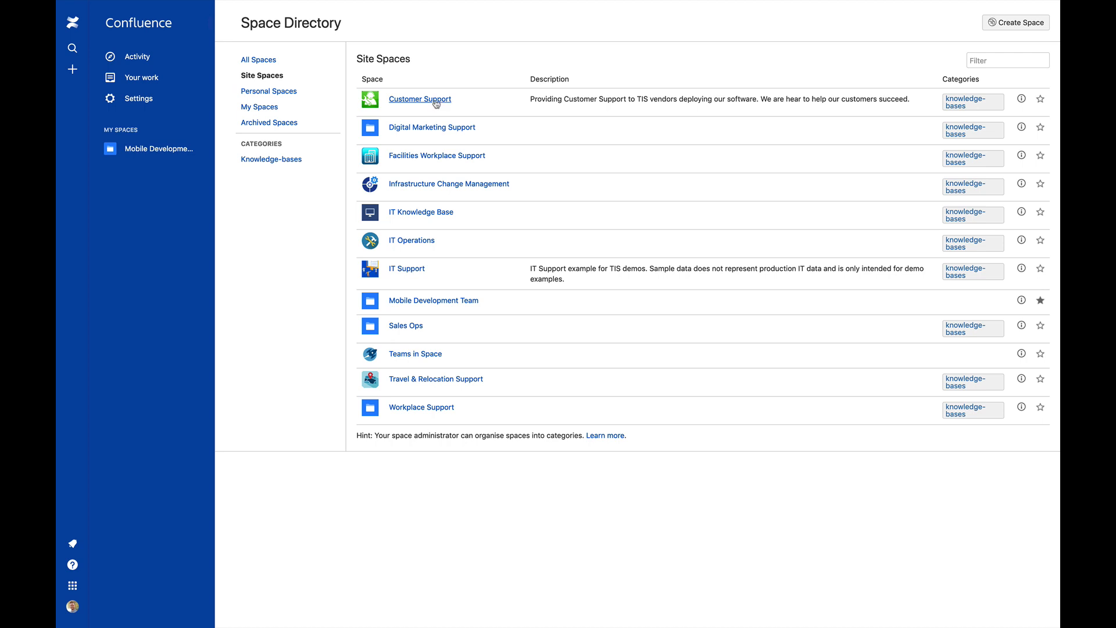
click(408, 269)
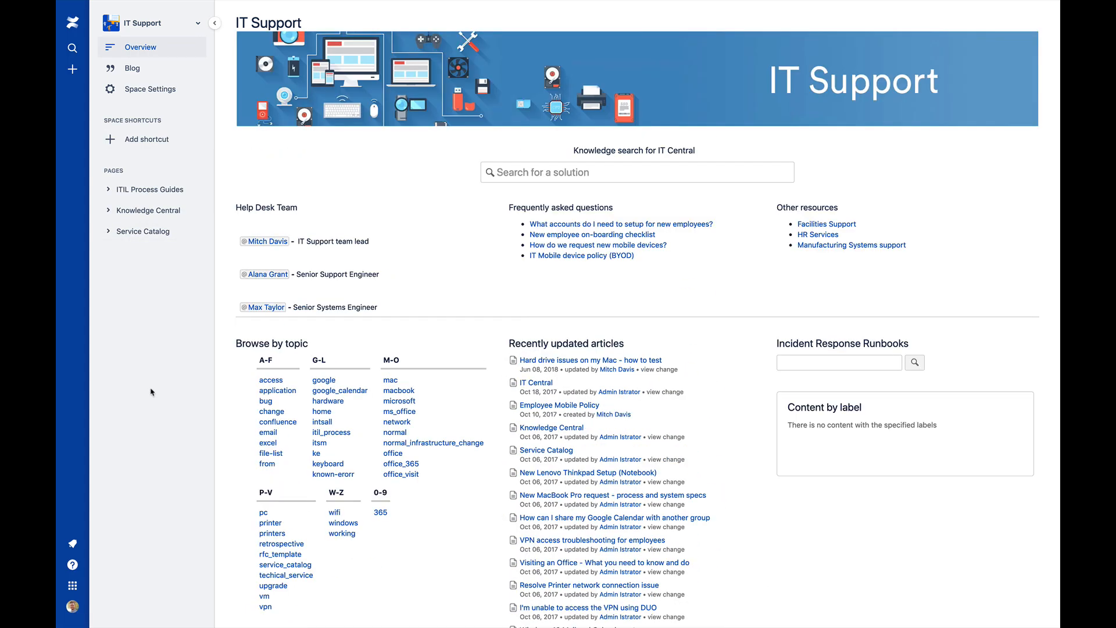
Expand the ITIL Process Guides and Knowledge Central page trees in the sidebar.
click(108, 189)
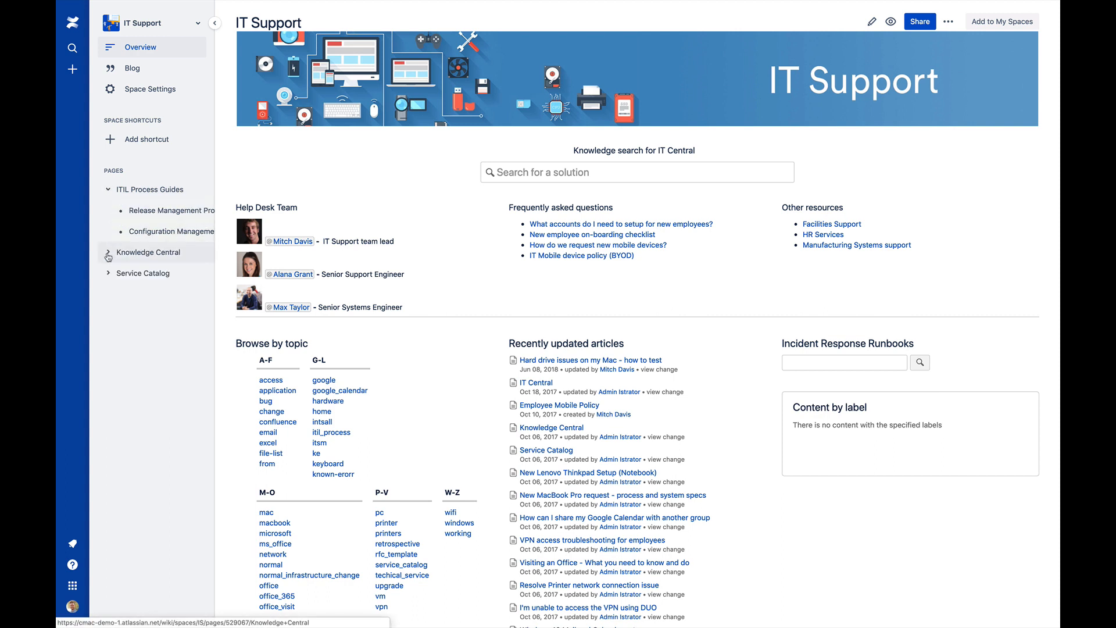
click(108, 254)
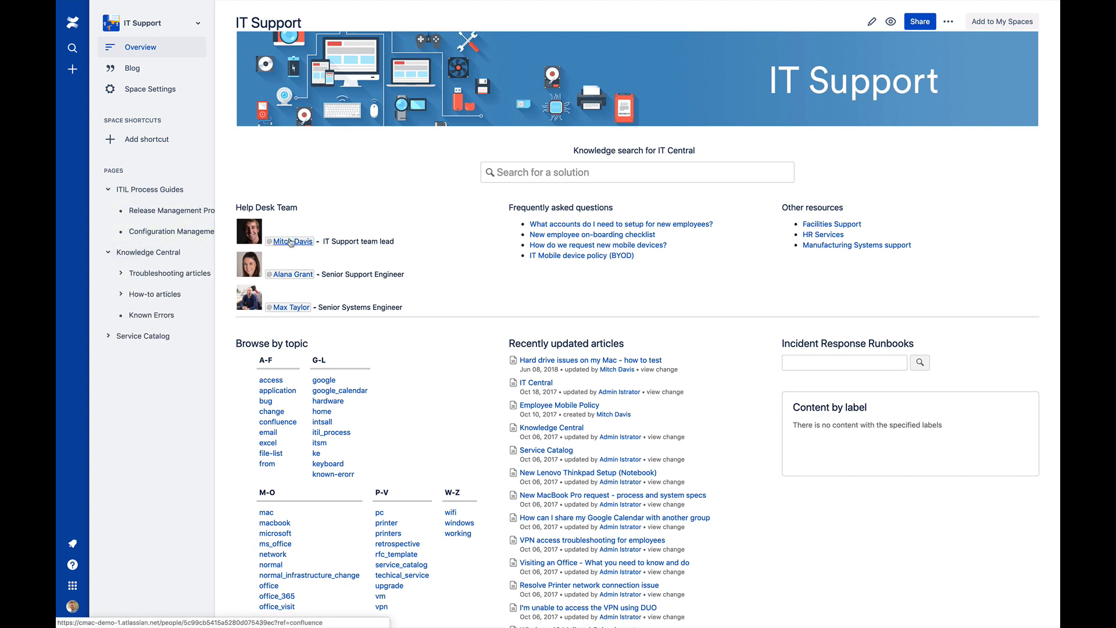
mouse_move(291, 243)
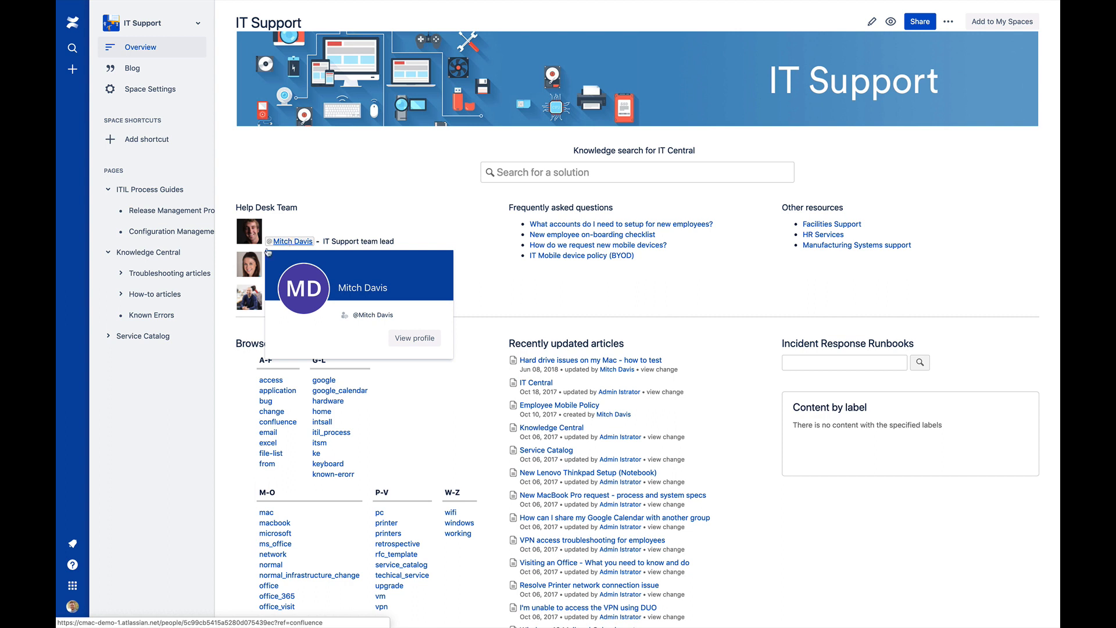
mouse_move(296, 276)
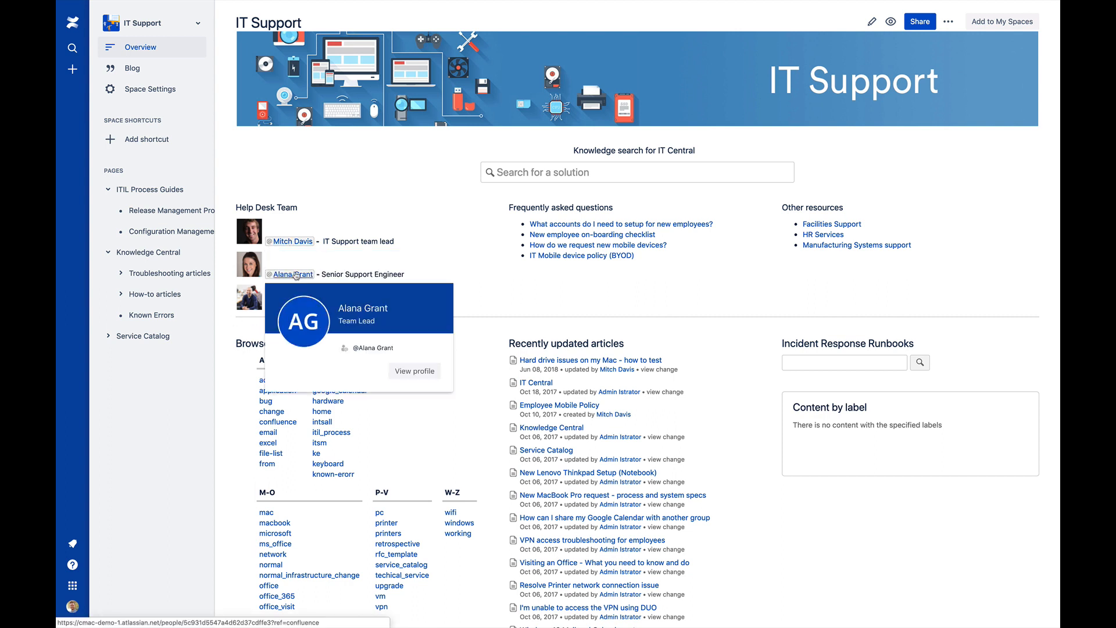